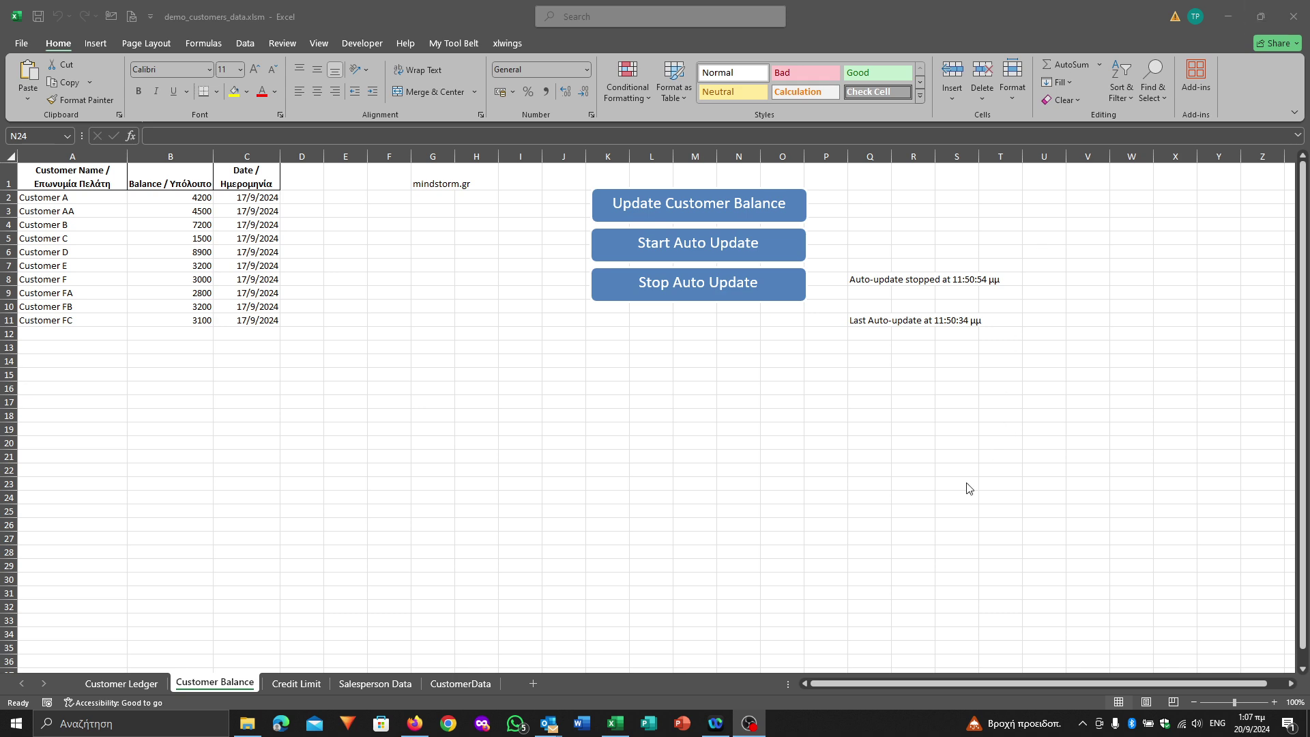
- Delete the contents of A9:C11, the Customer FA, FB and FC rows
{"action": "left_click", "coordinate": [616, 724]}
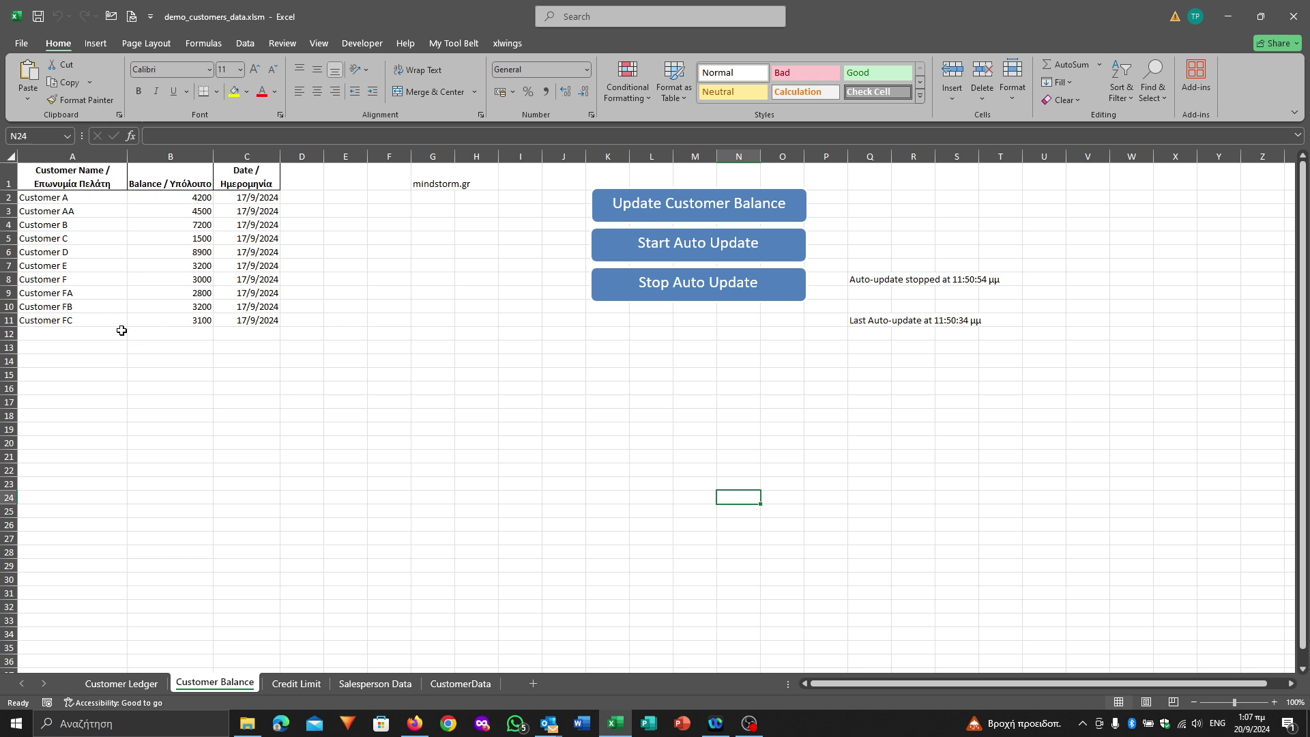
{"action": "left_click_drag", "start_coordinate": [68, 294], "coordinate": [257, 321]}
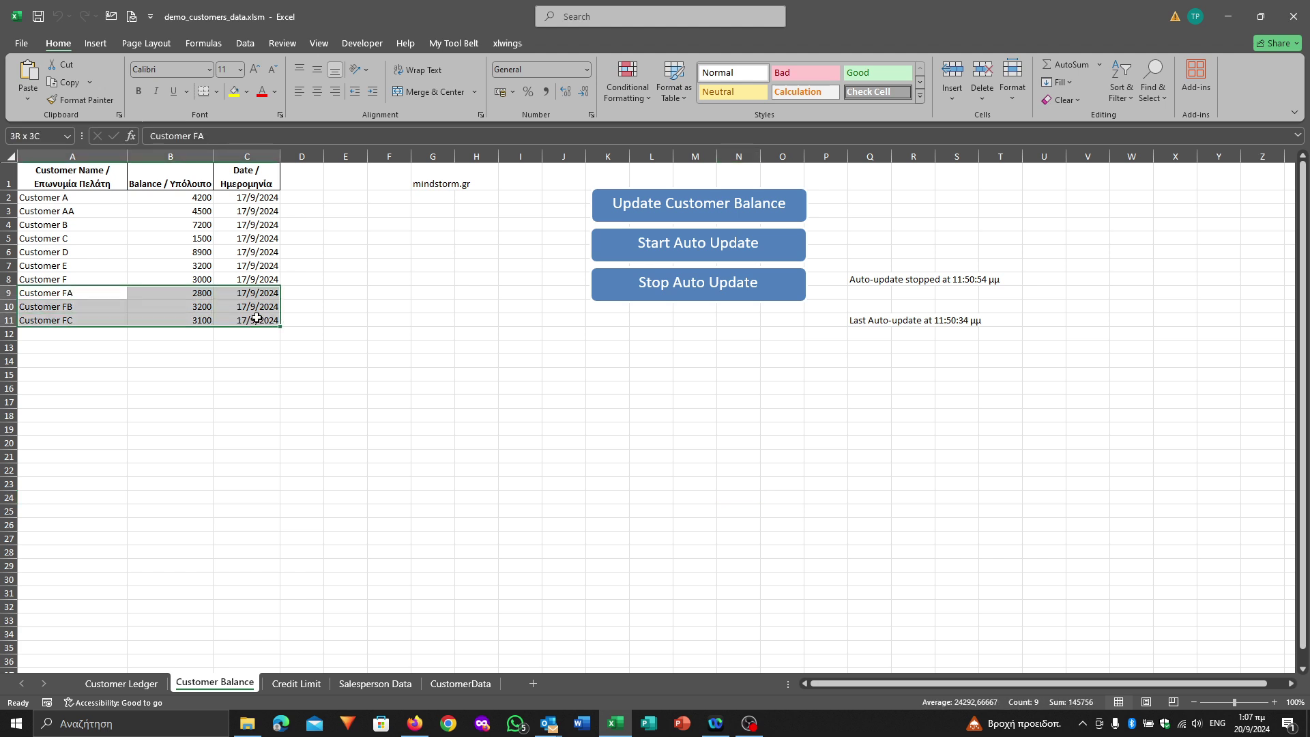
{"action": "key", "text": "Delete"}
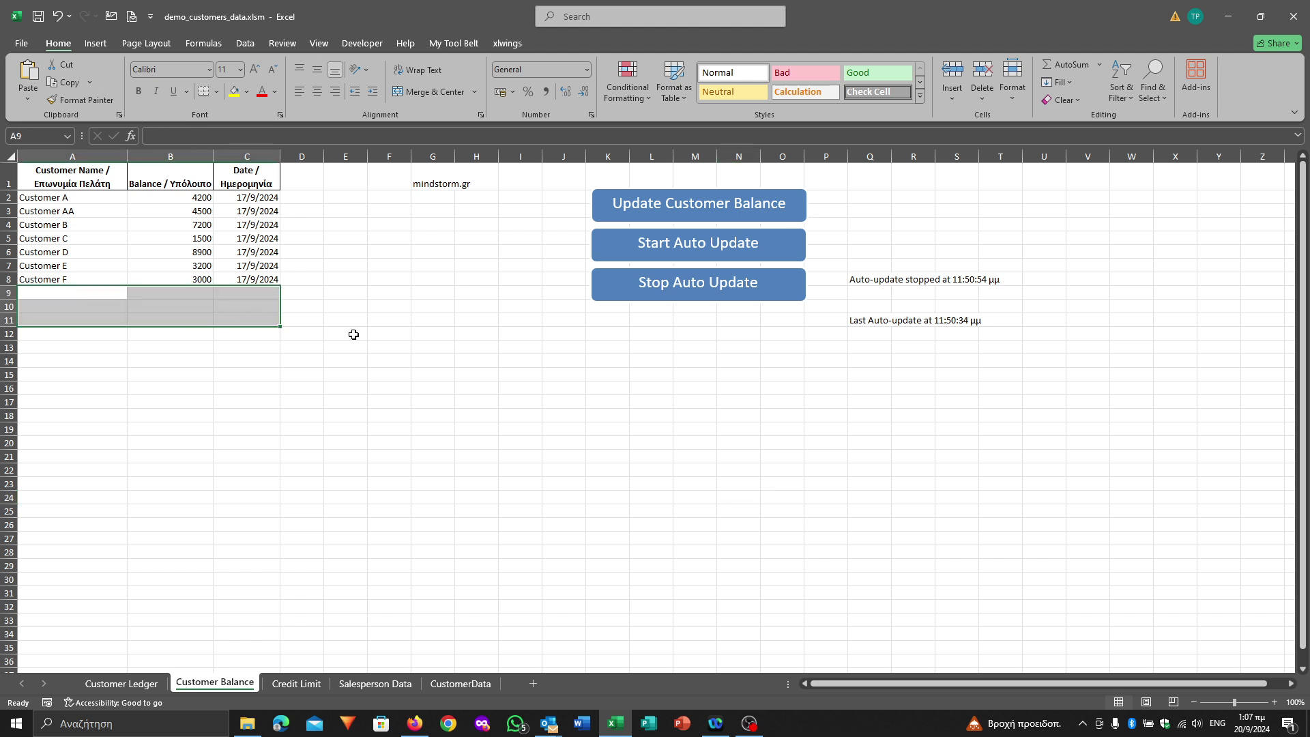
{"action": "left_click", "coordinate": [439, 374]}
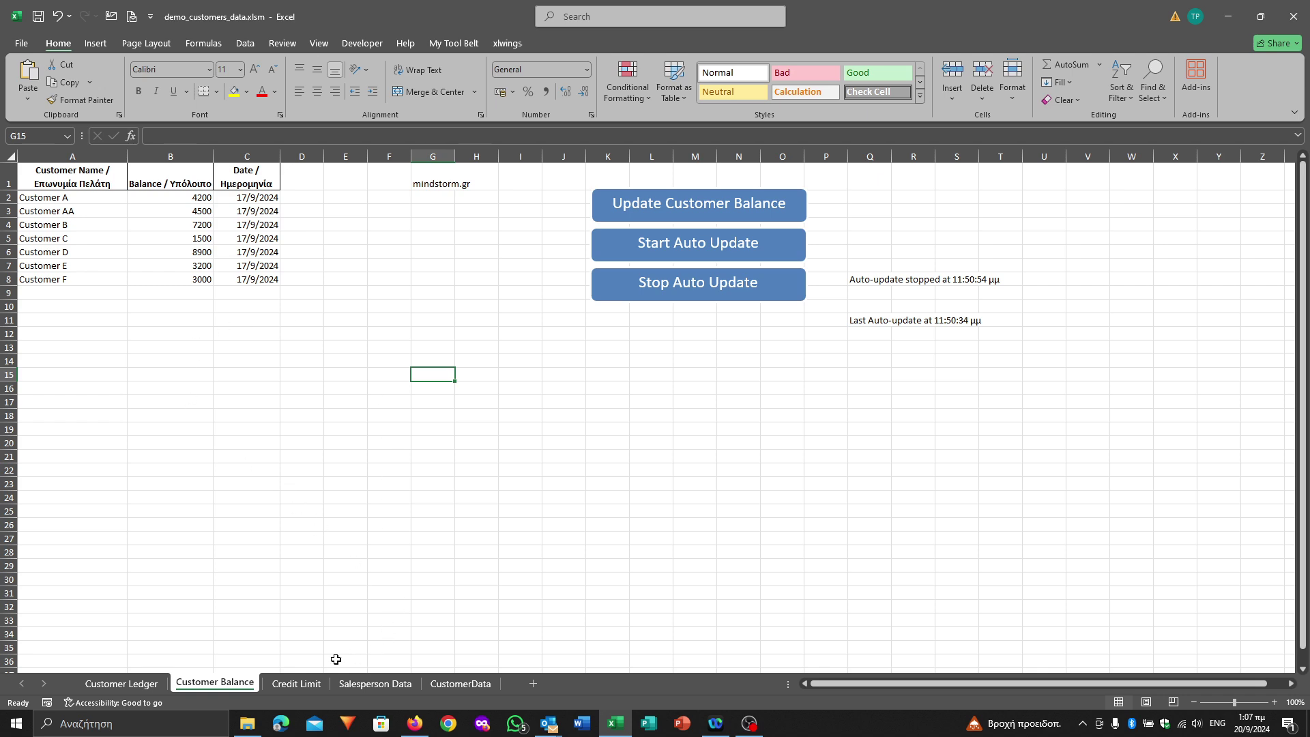
{"action": "left_click", "coordinate": [247, 729]}
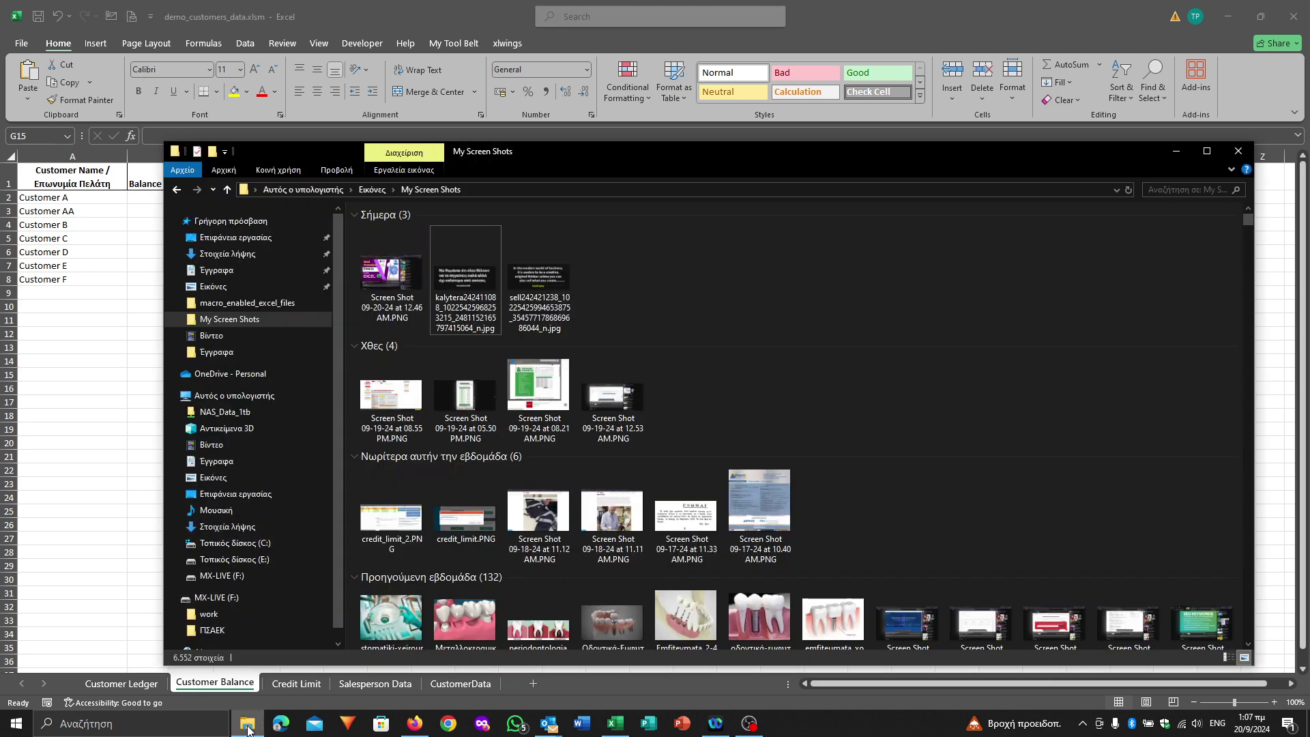
{"action": "left_click", "coordinate": [247, 303]}
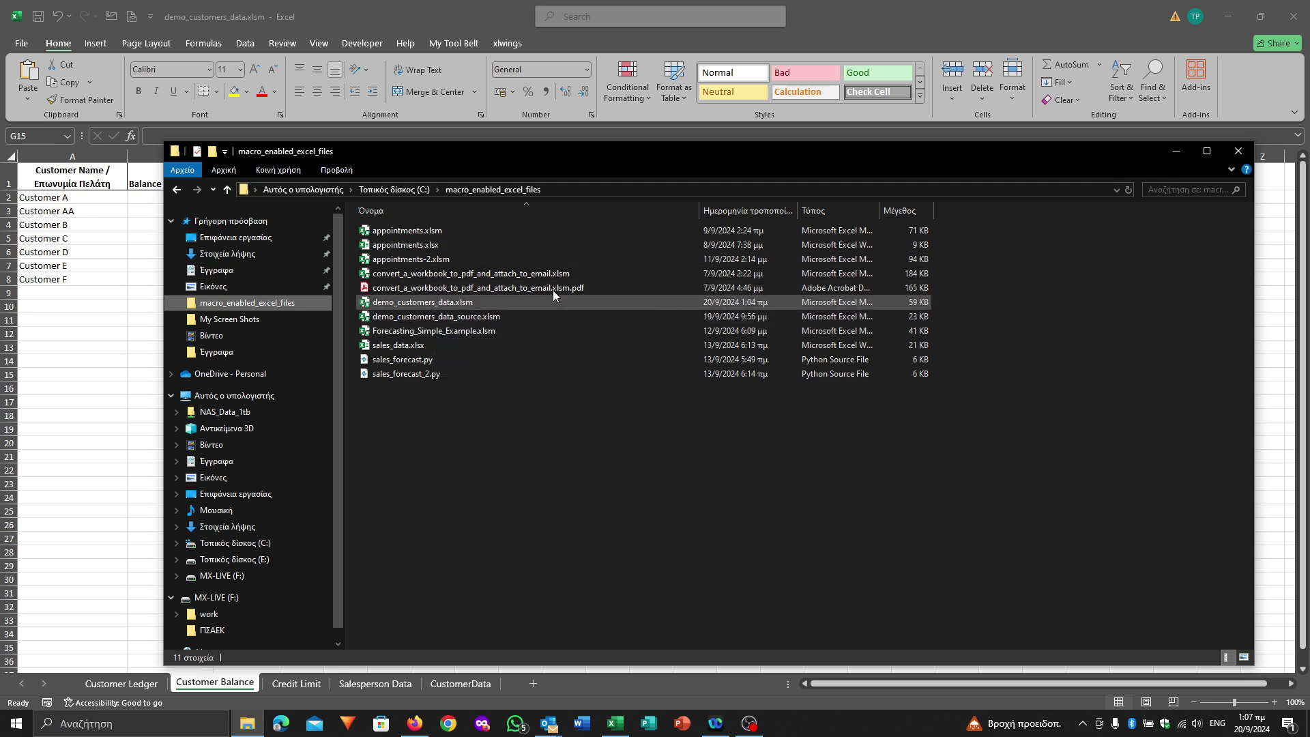
{"action": "double_click", "coordinate": [485, 317]}
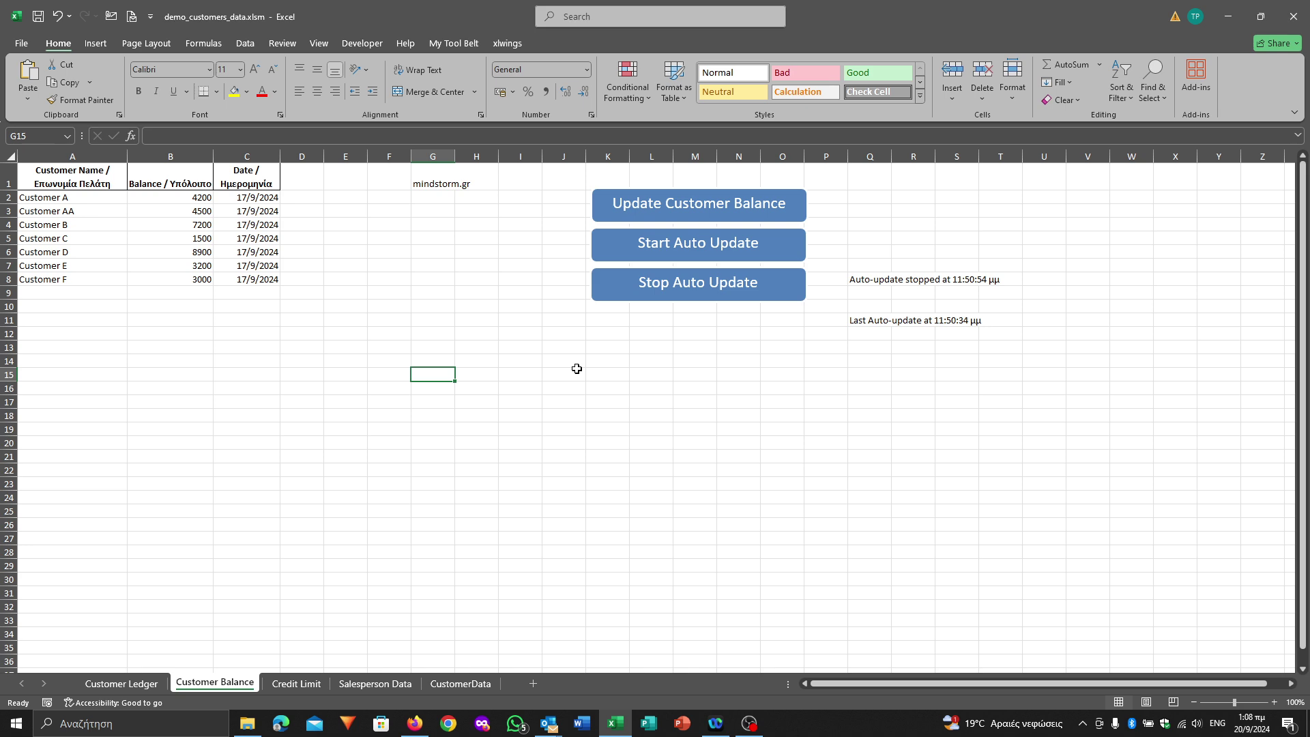
- Run Update Customer Balance to restore FA, FB and FC with balances 2800, 3200 and 3100
{"action": "left_click", "coordinate": [685, 208]}
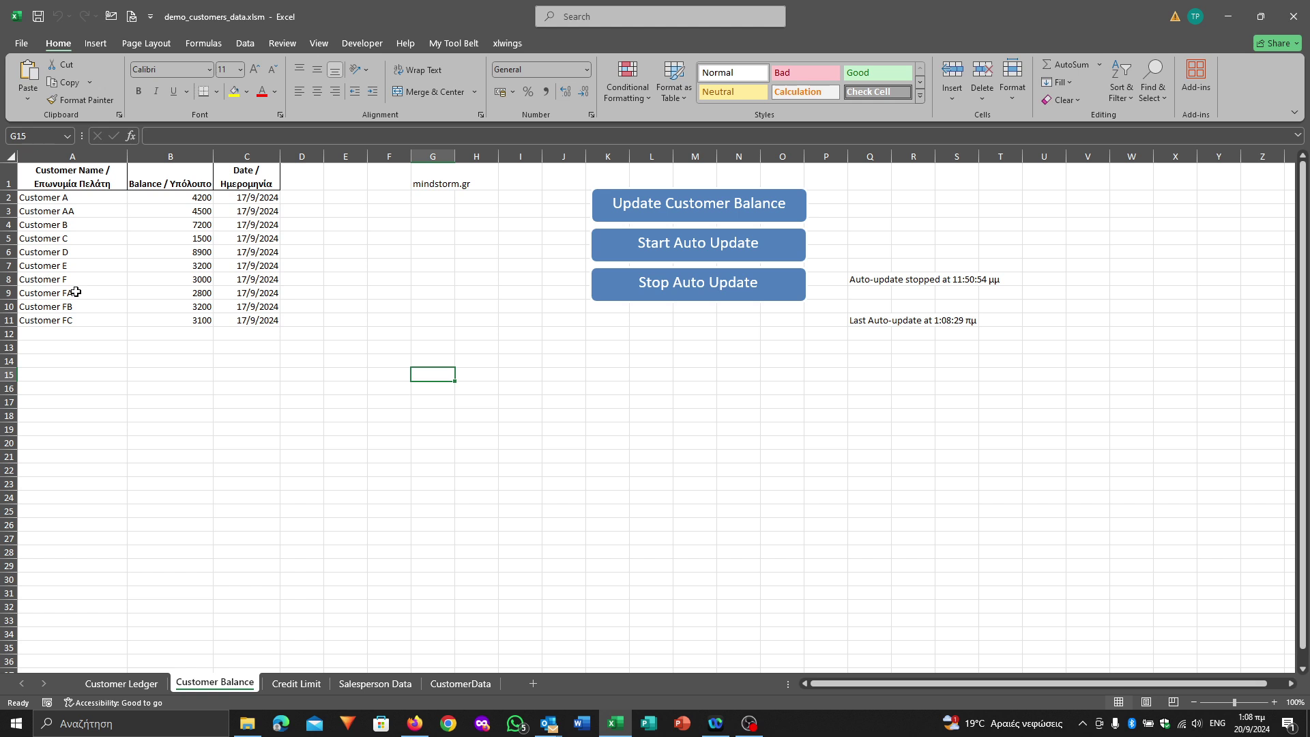
- Delete A9:C11 again and start Auto Update running every minute
{"action": "left_click_drag", "start_coordinate": [79, 294], "coordinate": [242, 320]}
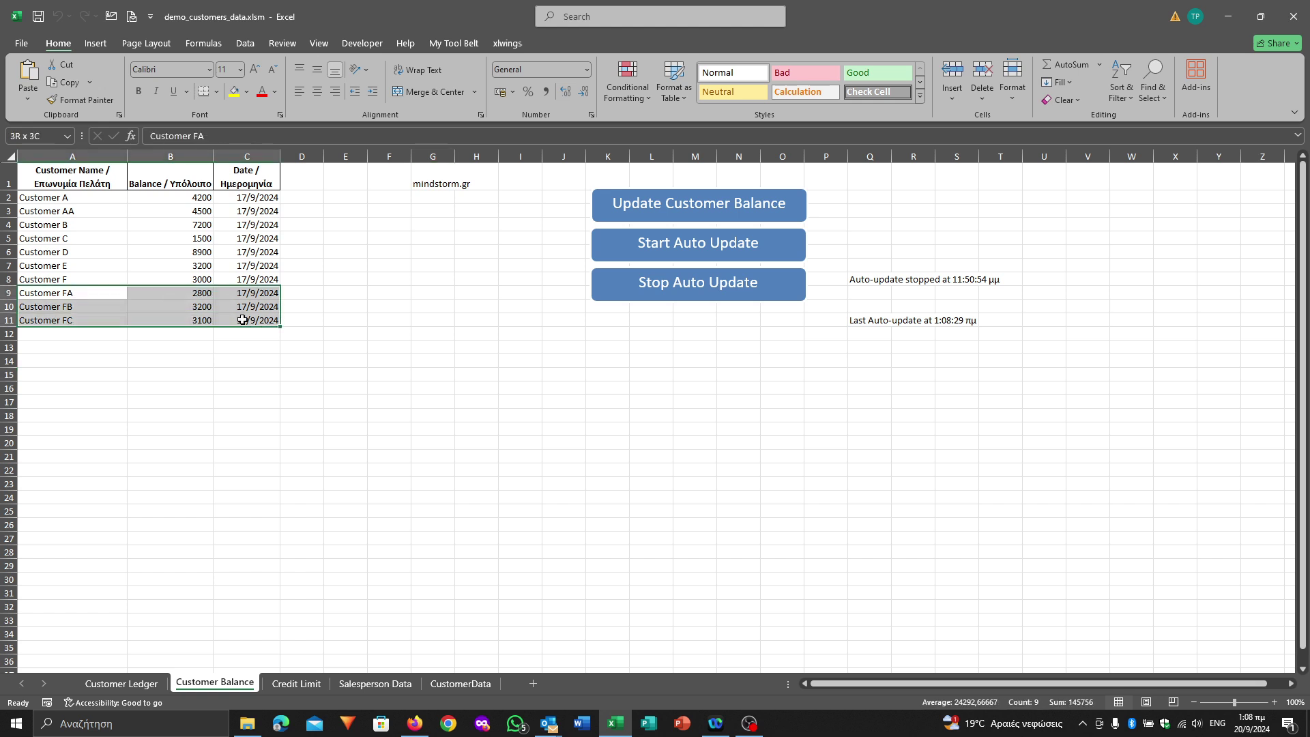
{"action": "key", "text": "Delete"}
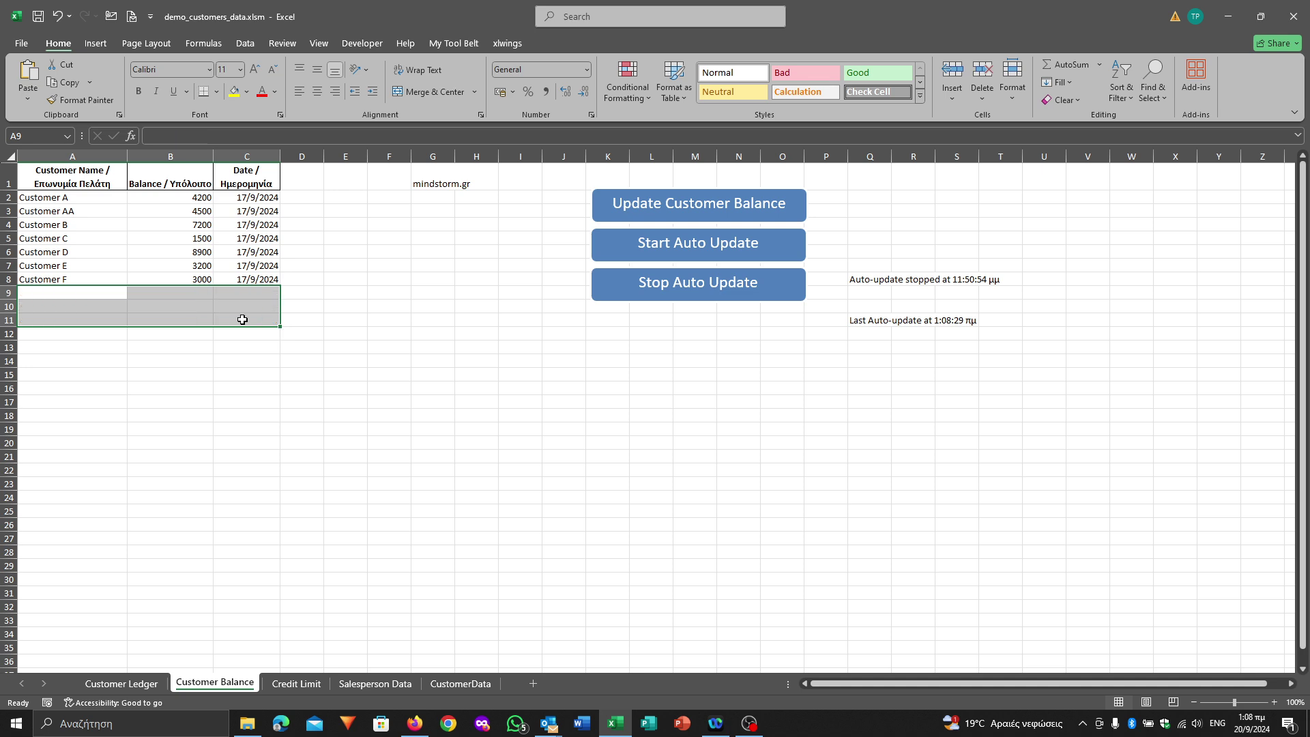
{"action": "left_click", "coordinate": [690, 251]}
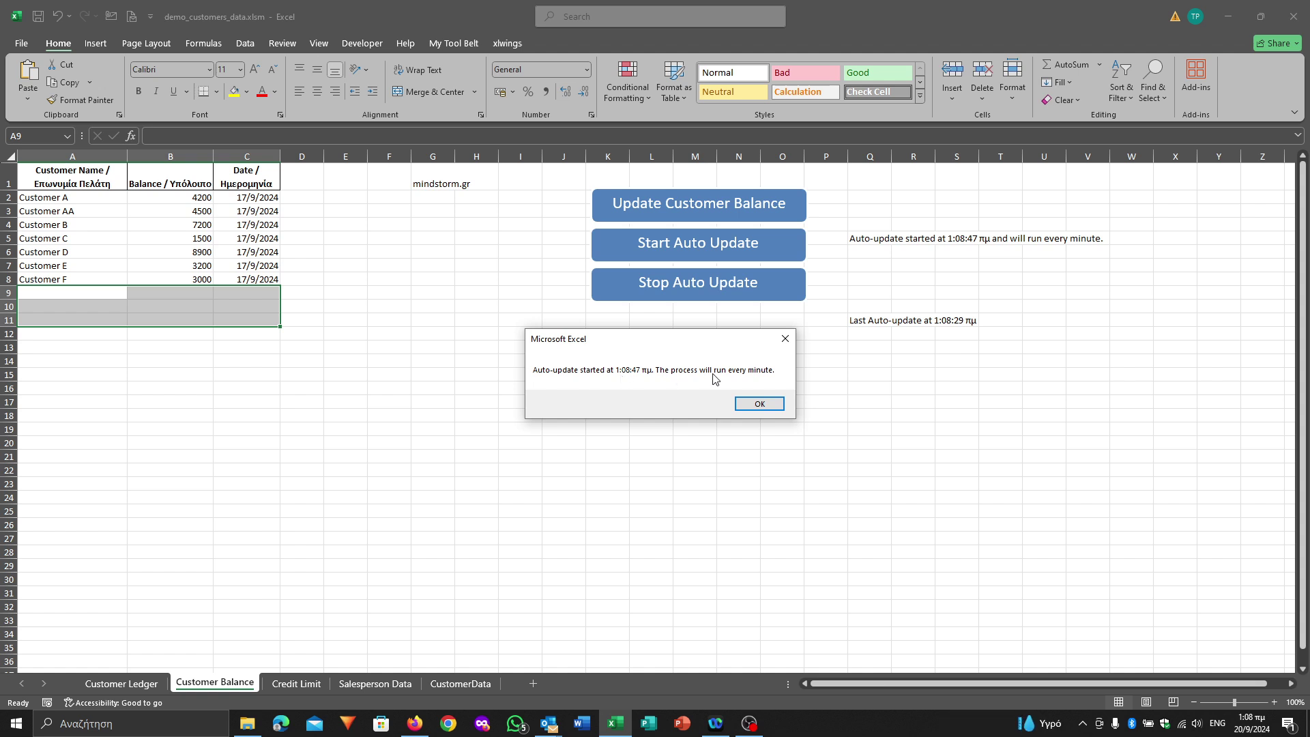
- Acknowledge the auto-update message and wait for the 1:09:31 refresh to refill FA, FB and FC
{"action": "left_click", "coordinate": [764, 402]}
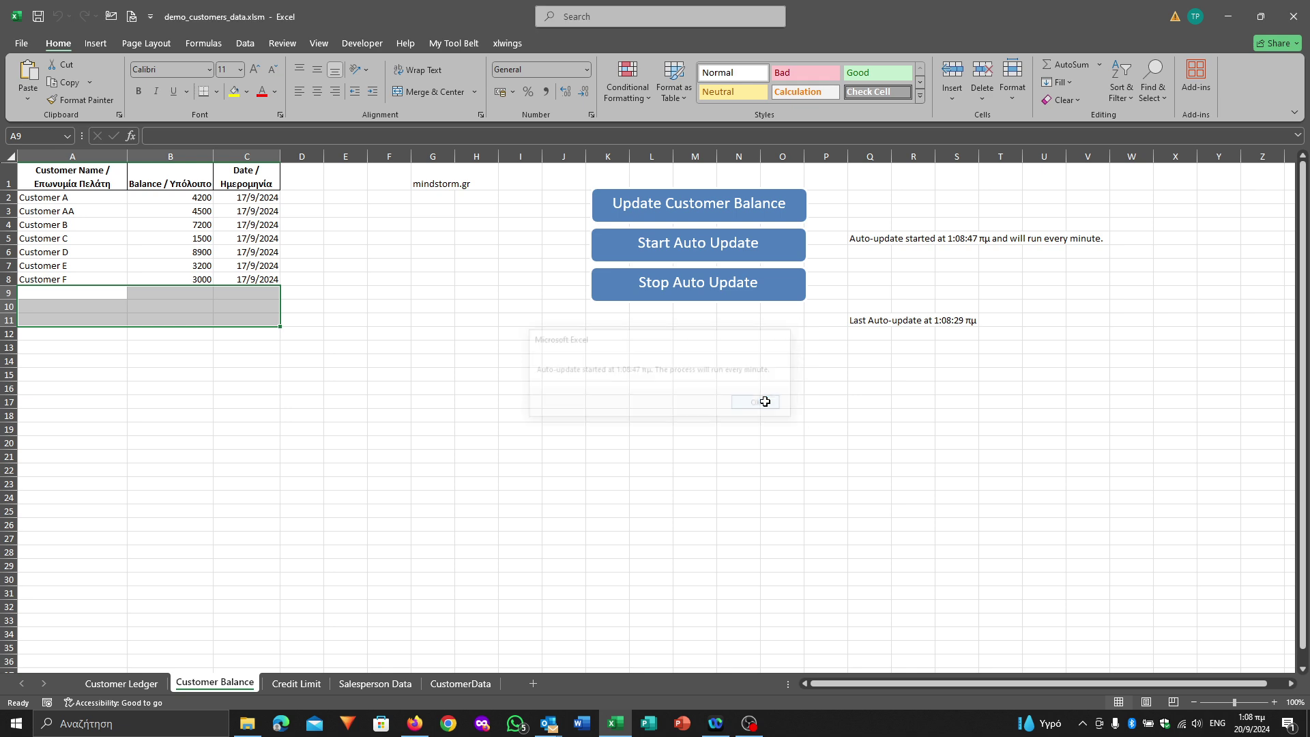
{"action": "left_click", "coordinate": [1258, 728]}
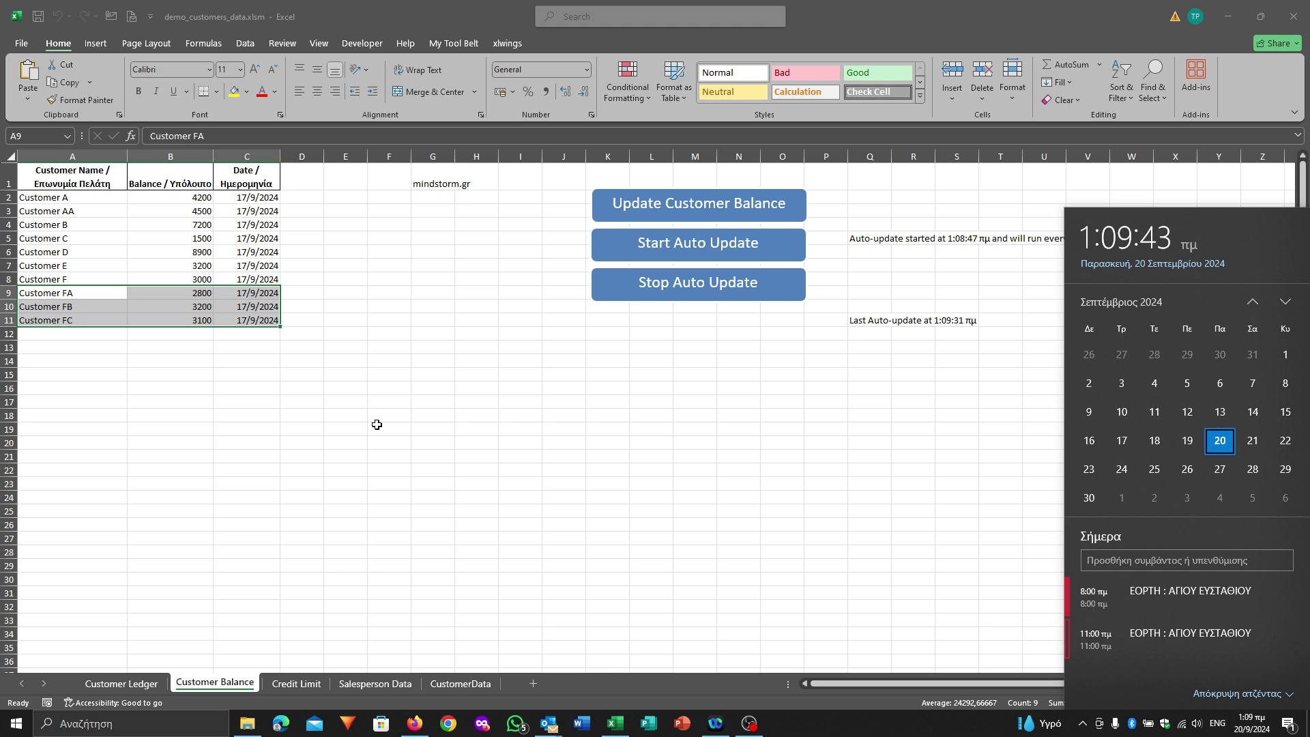
- Stop Auto Update and acknowledge the stop message logged at 1:09:54
{"action": "left_click", "coordinate": [757, 427]}
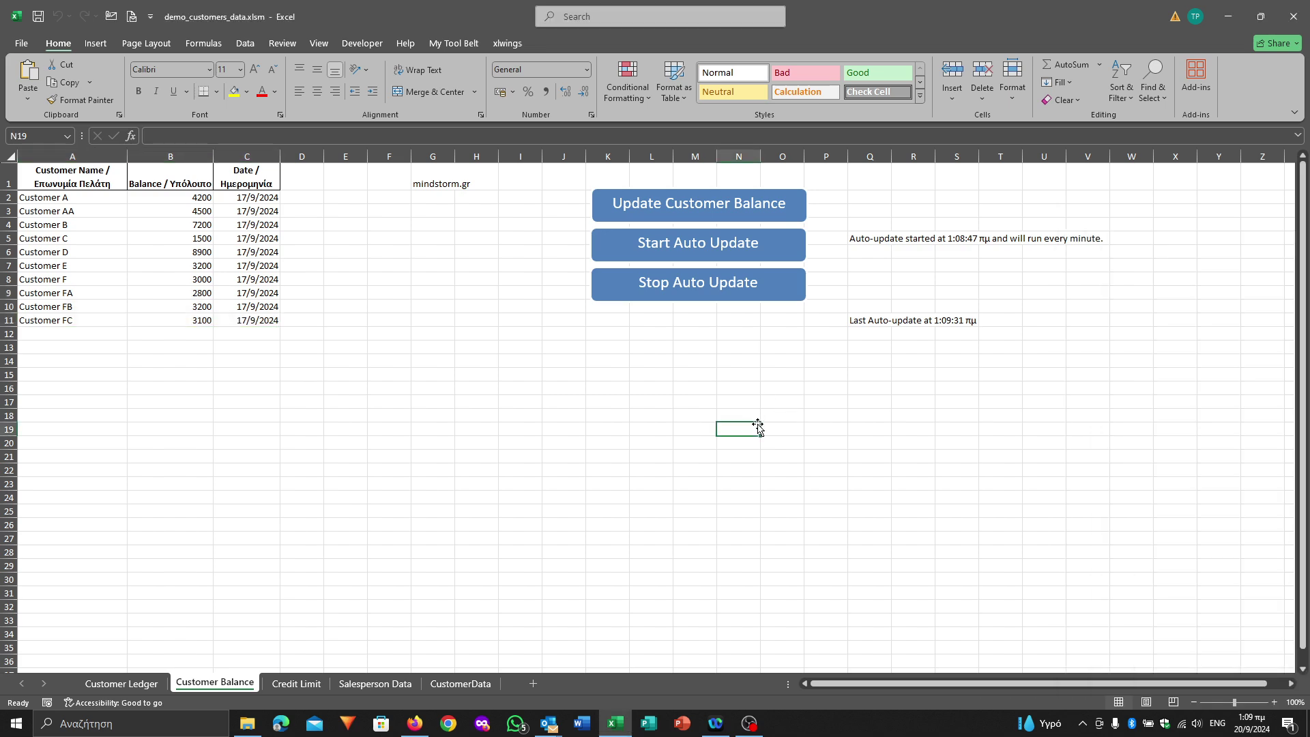
{"action": "left_click", "coordinate": [706, 283]}
{"action": "left_click", "coordinate": [706, 290]}
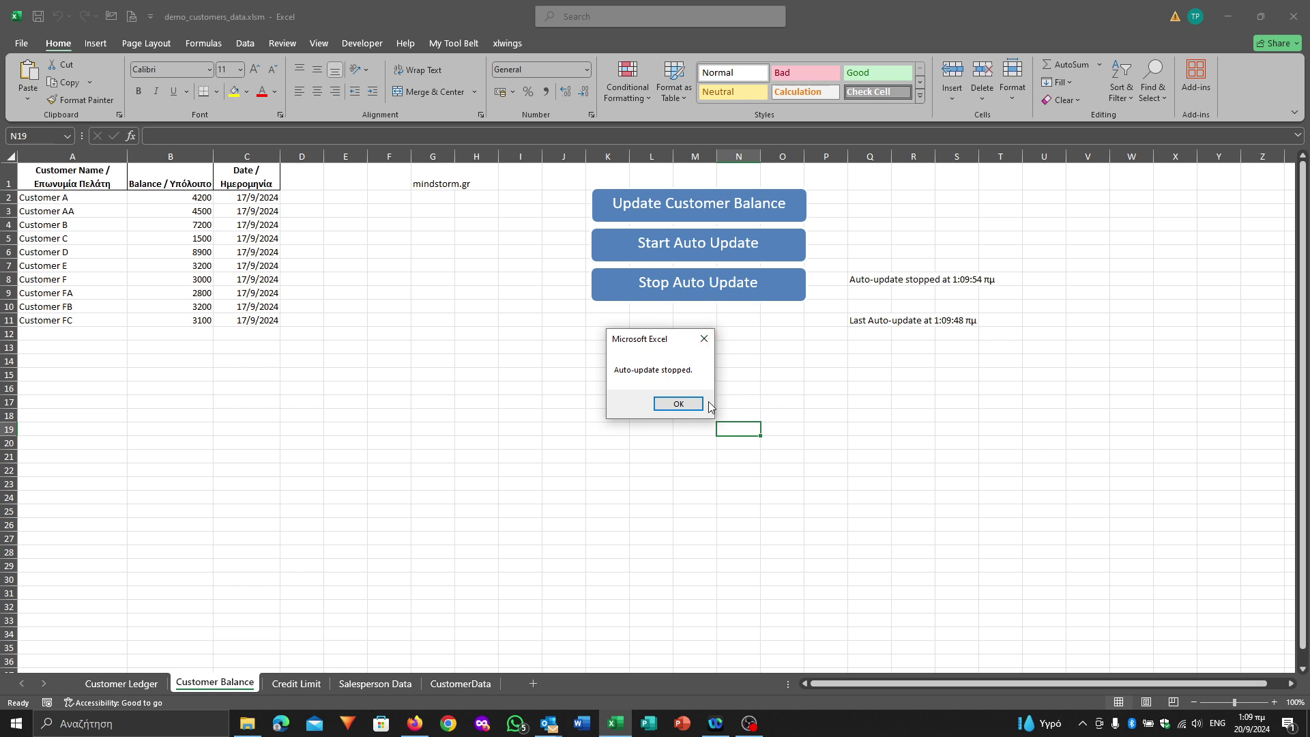
{"action": "left_click", "coordinate": [685, 404]}
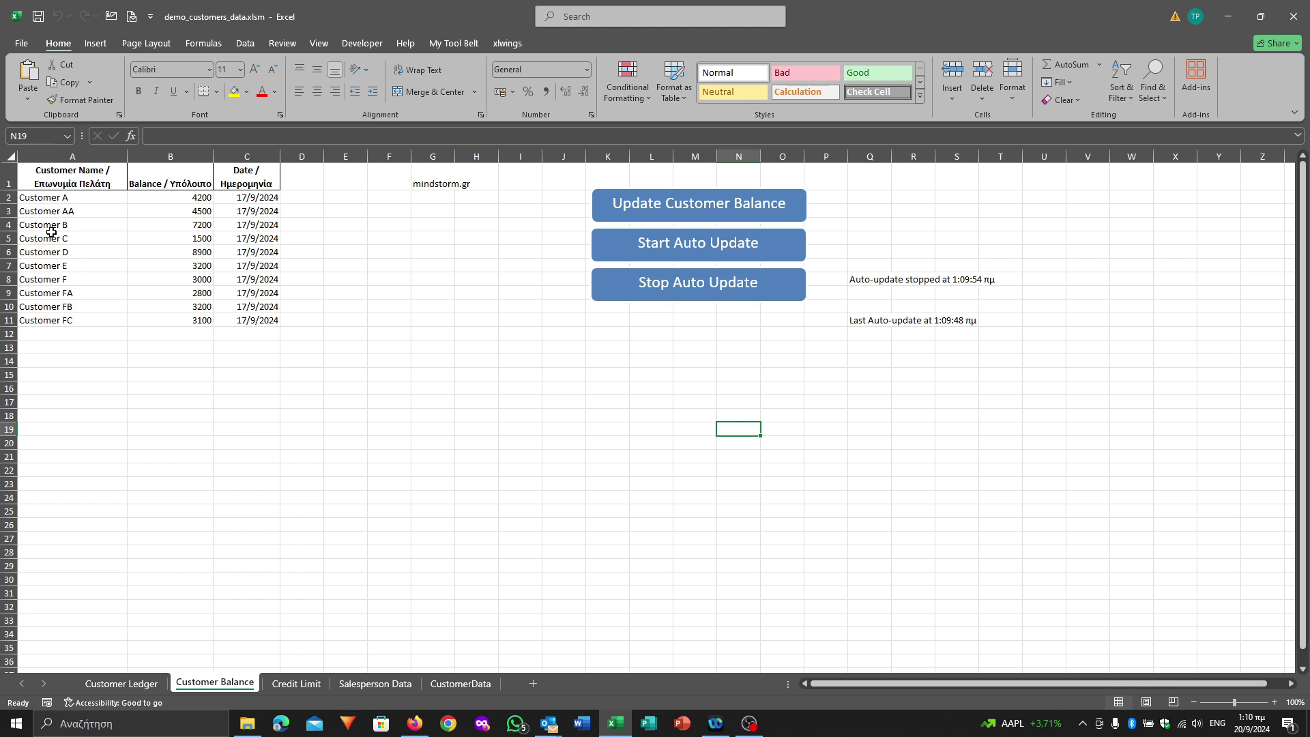
- Delete A4:C9 (Customers B to FA) and restore them with Update Customer Balance at 1:10:32
{"action": "left_click_drag", "start_coordinate": [53, 226], "coordinate": [243, 291]}
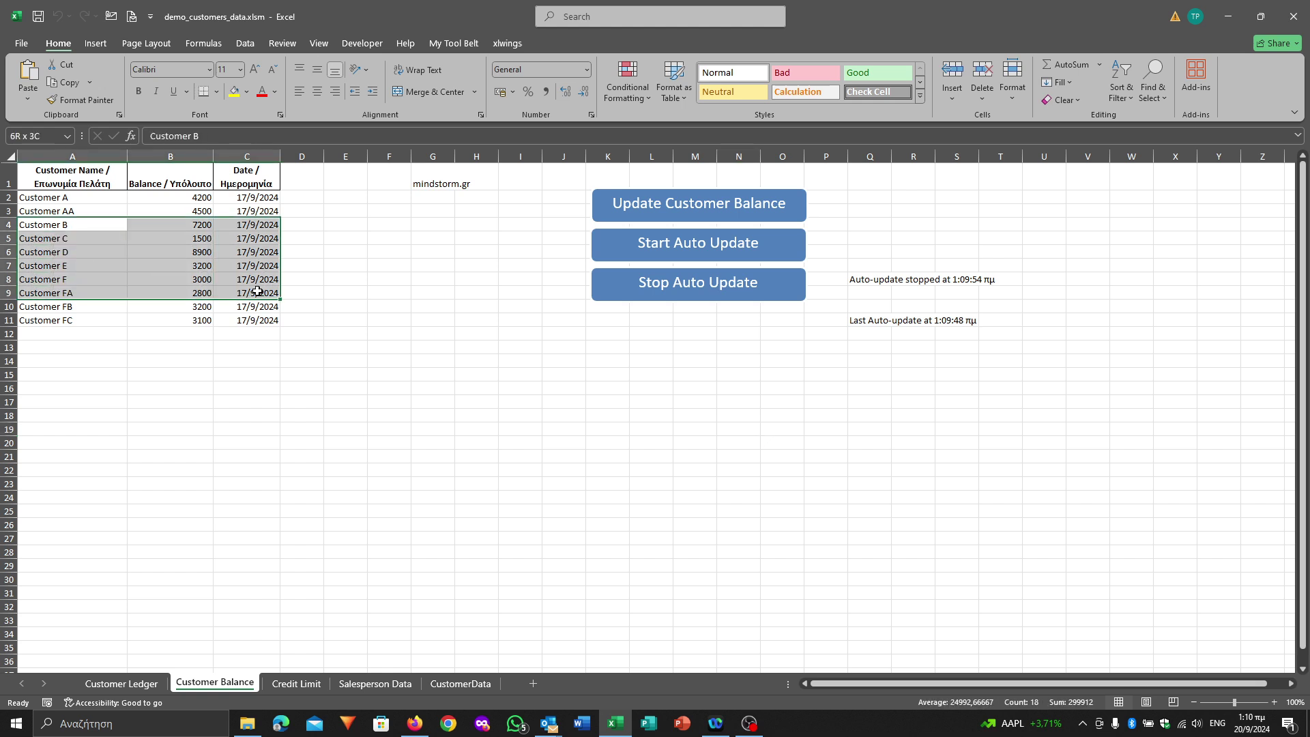
{"action": "left_click_drag", "start_coordinate": [256, 291], "coordinate": [253, 288]}
{"action": "key", "text": "Delete"}
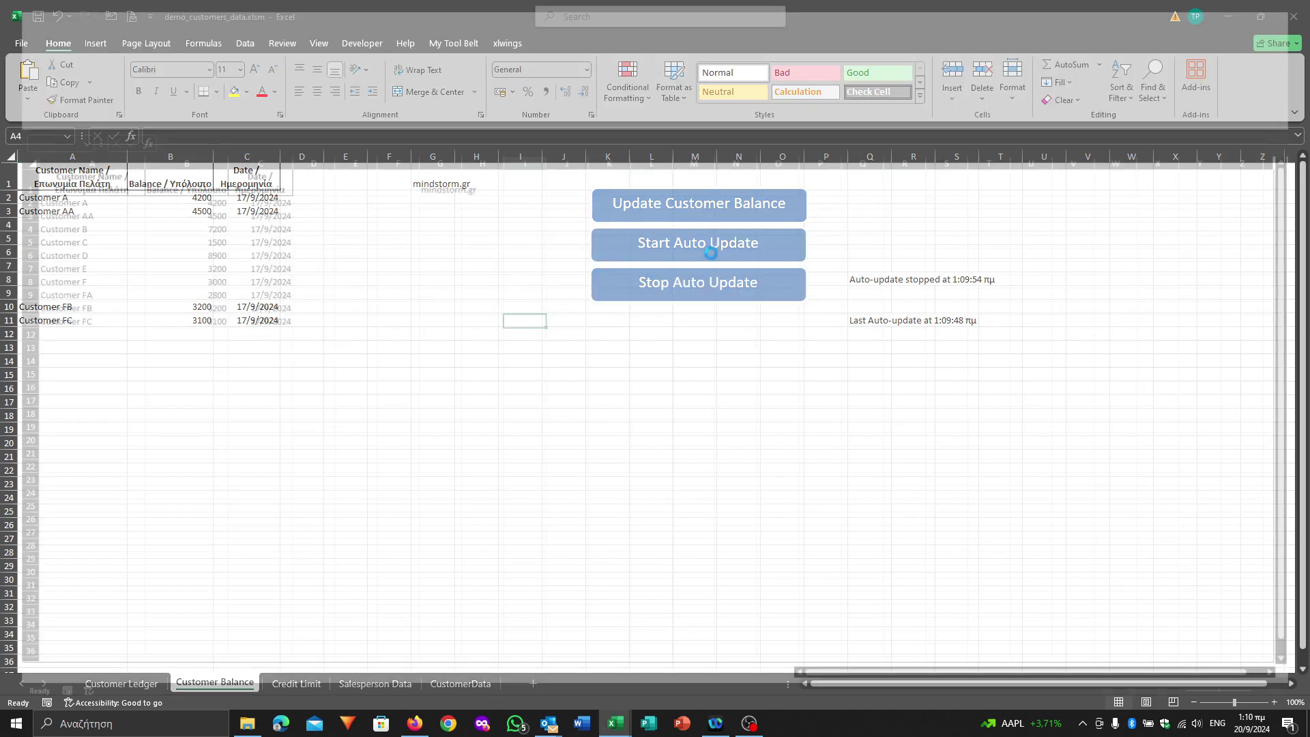
{"action": "left_click", "coordinate": [711, 434]}
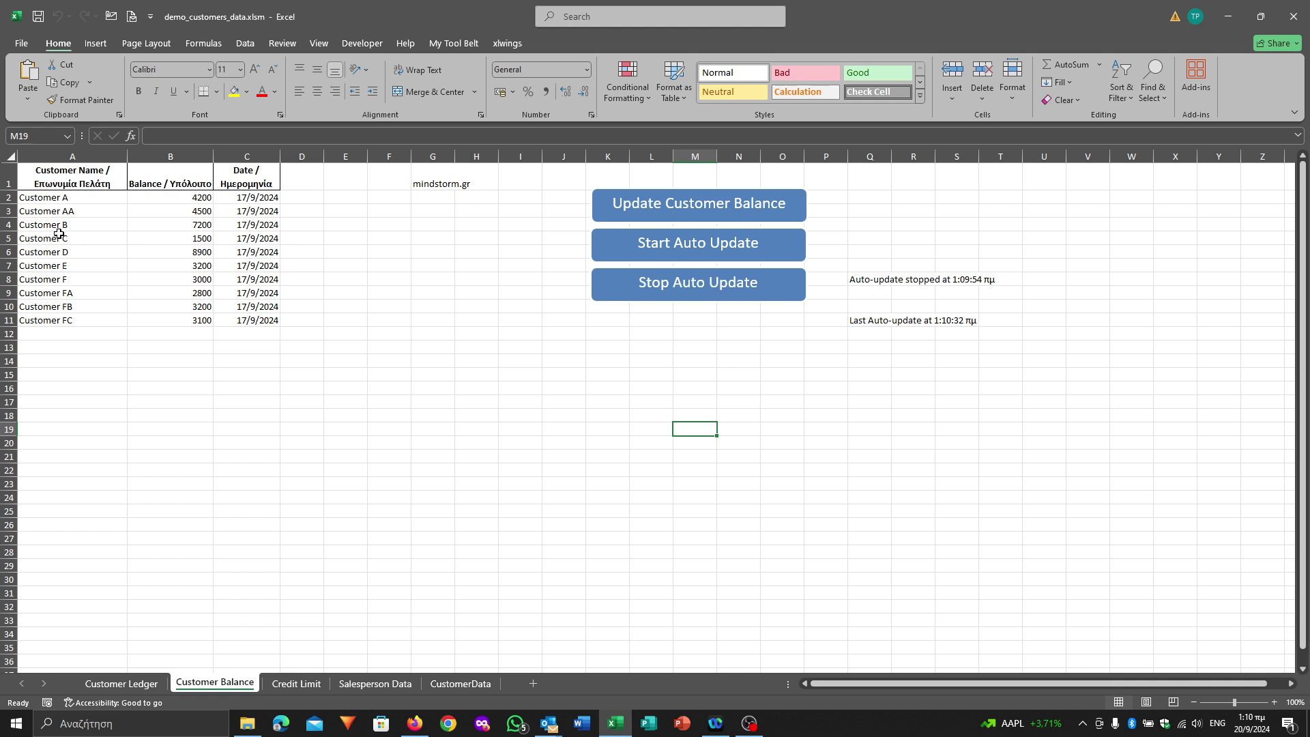
- Delete A5:C9 (Customers C to FA) and restart Auto Update every minute from 1:10:48
{"action": "left_click_drag", "start_coordinate": [53, 239], "coordinate": [274, 295]}
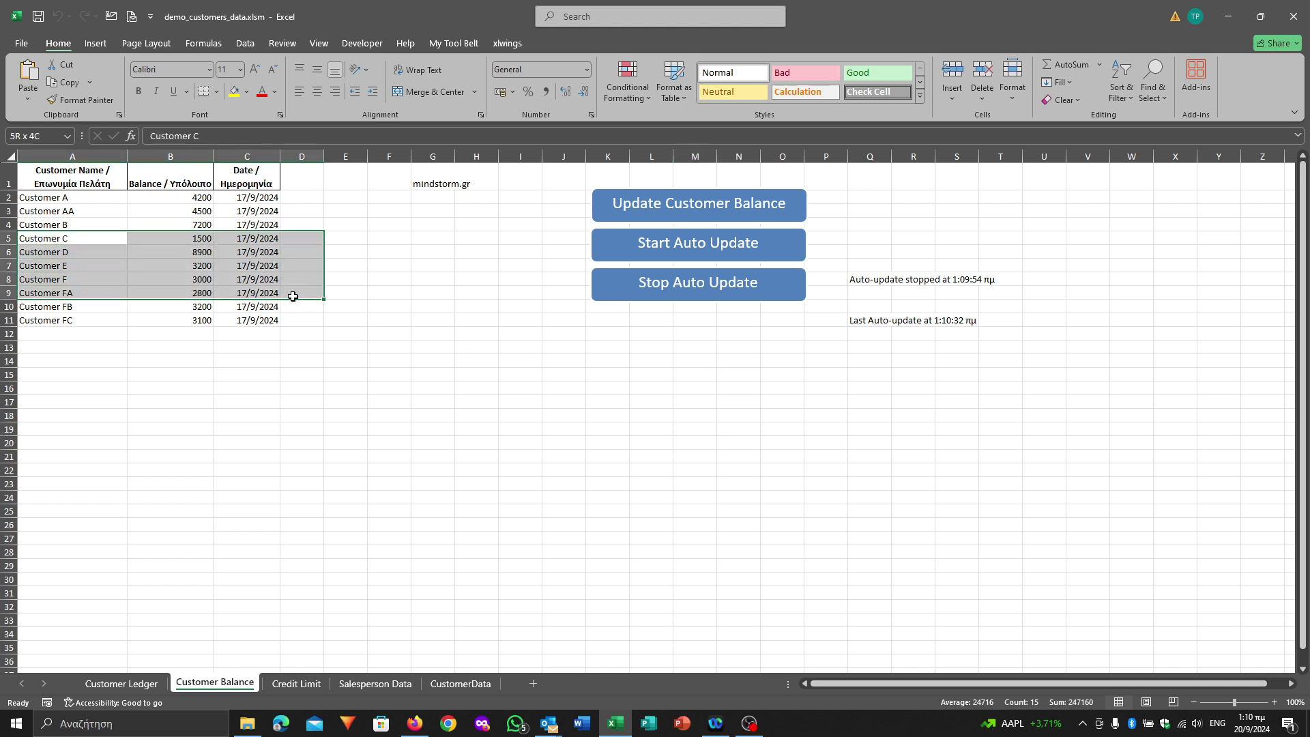
{"action": "key", "text": "Delete"}
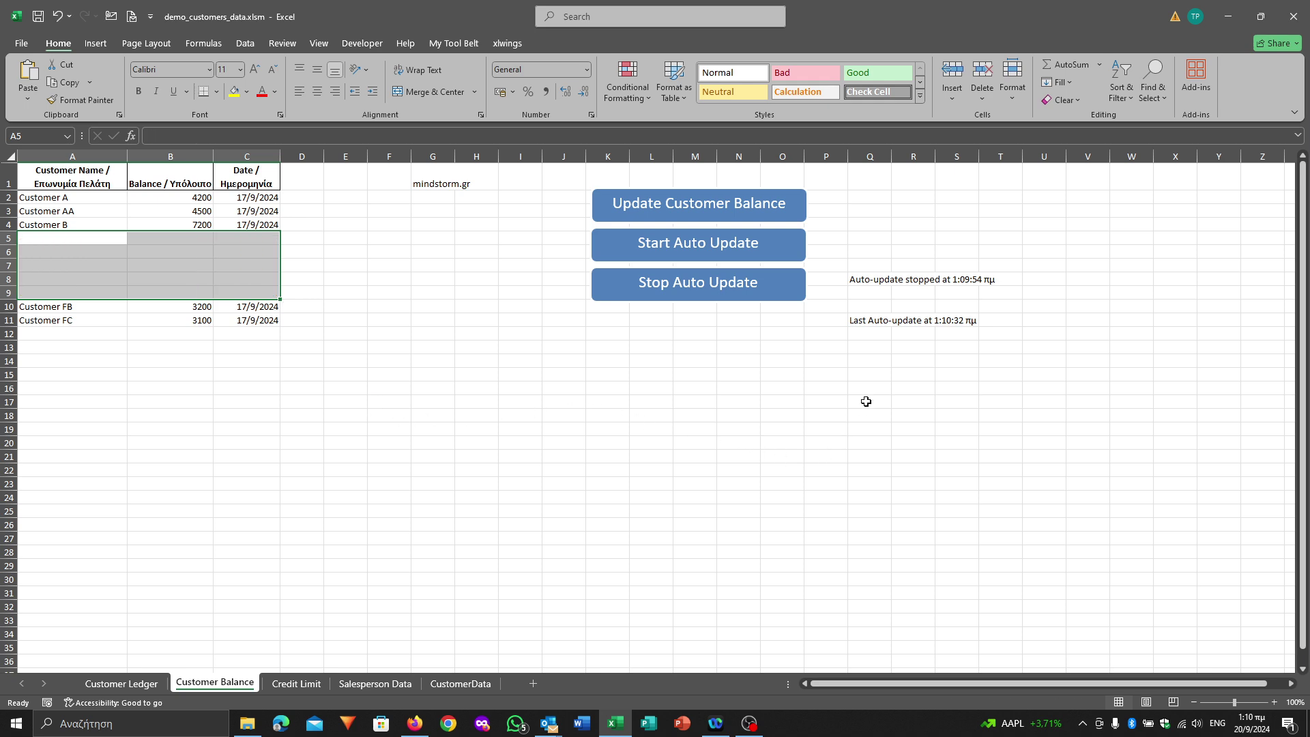
{"action": "left_click", "coordinate": [747, 251]}
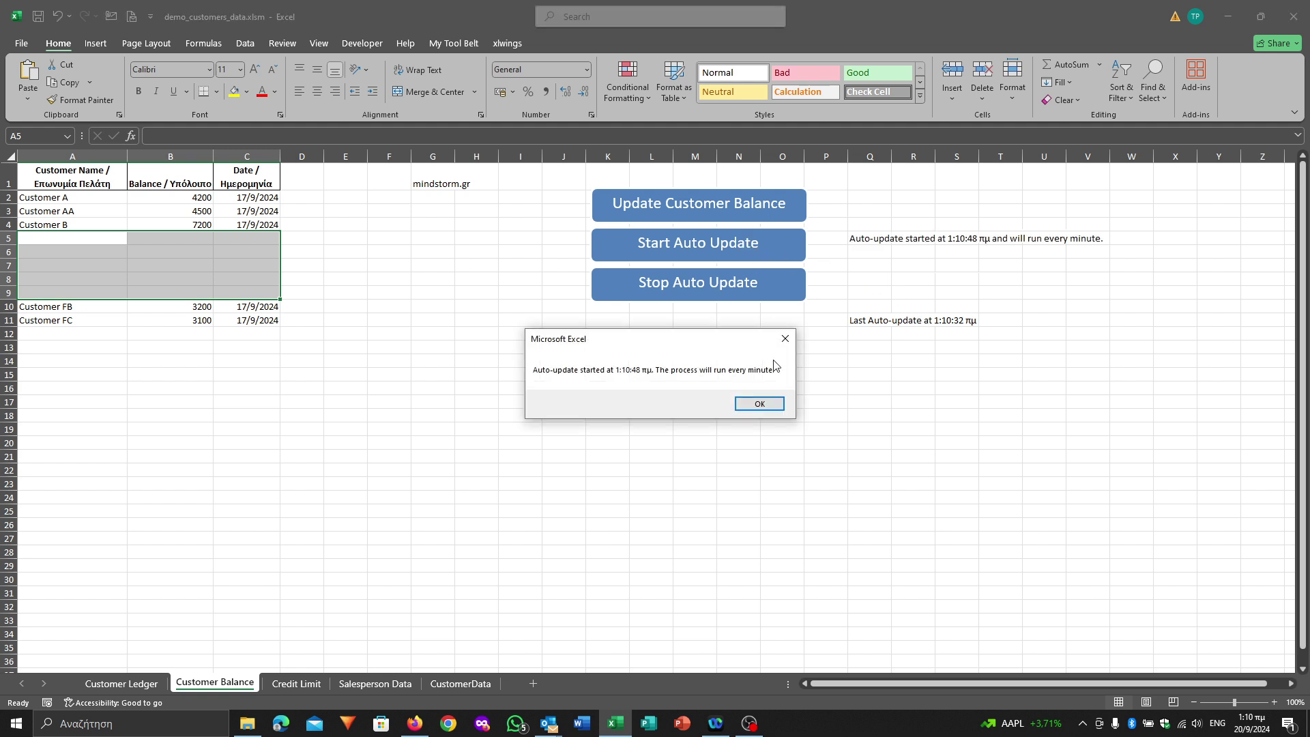
{"action": "left_click", "coordinate": [760, 404]}
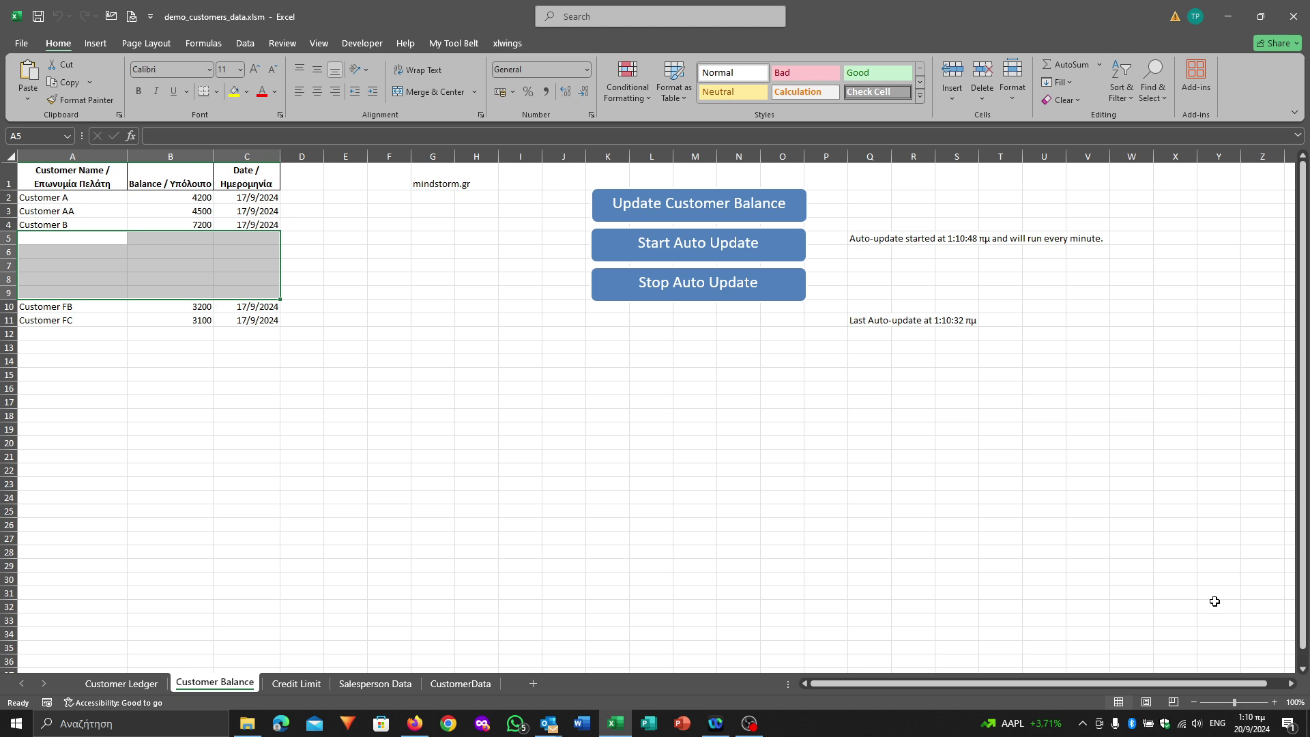
- Watch the clock until the 1:11:49 auto-update refills Customers C through FA
{"action": "left_click", "coordinate": [1250, 730]}
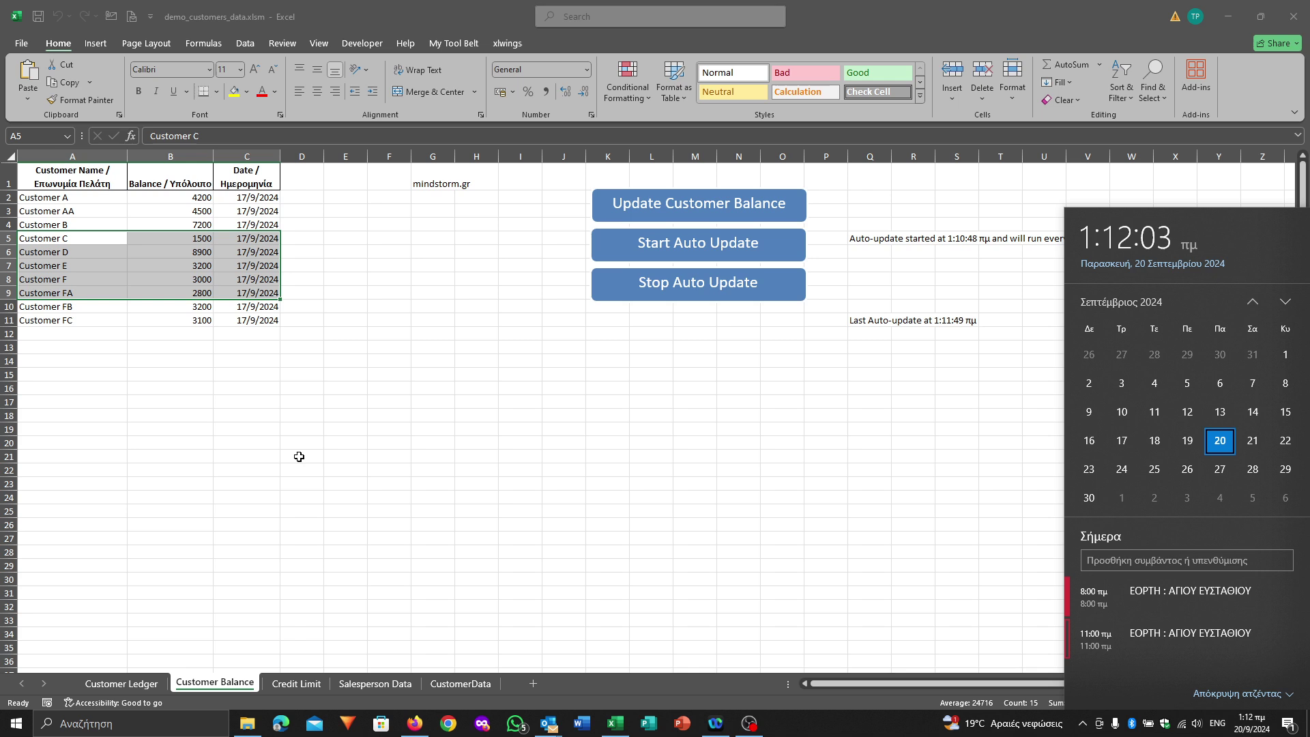
{"action": "left_click", "coordinate": [900, 469]}
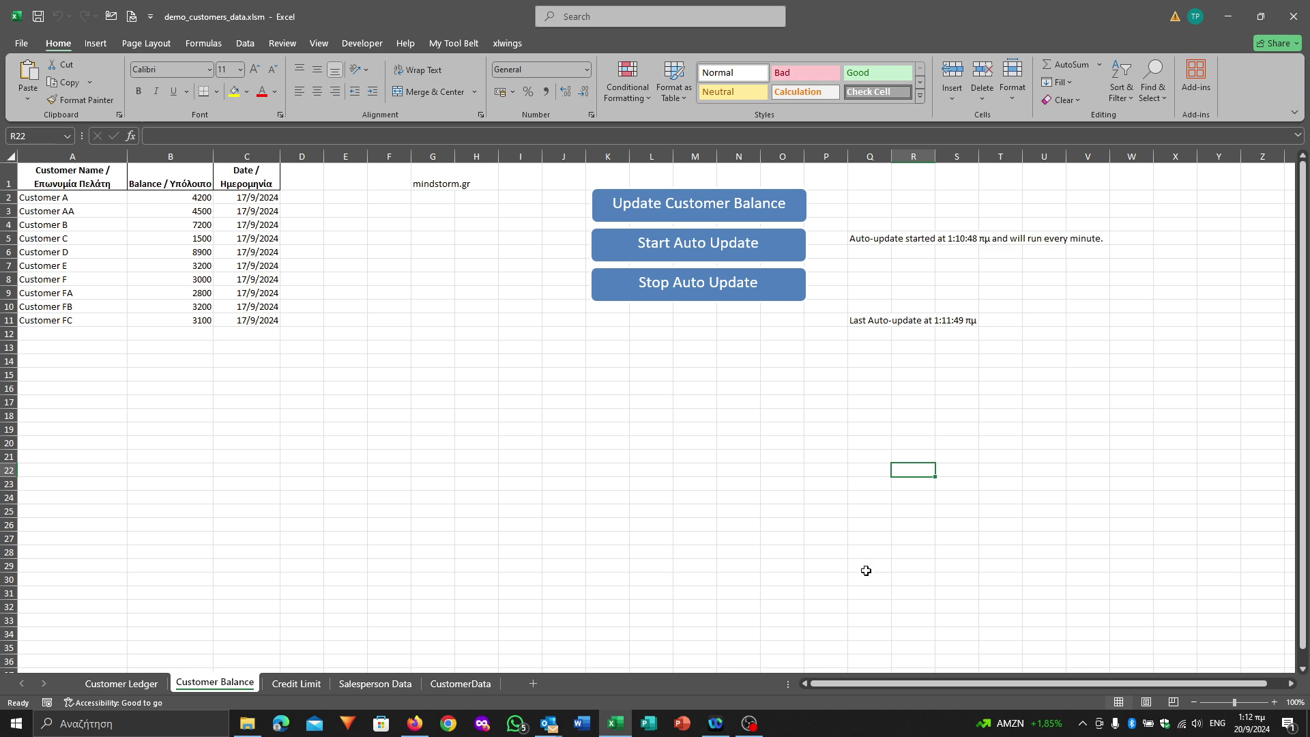
{"action": "left_click", "coordinate": [1084, 723]}
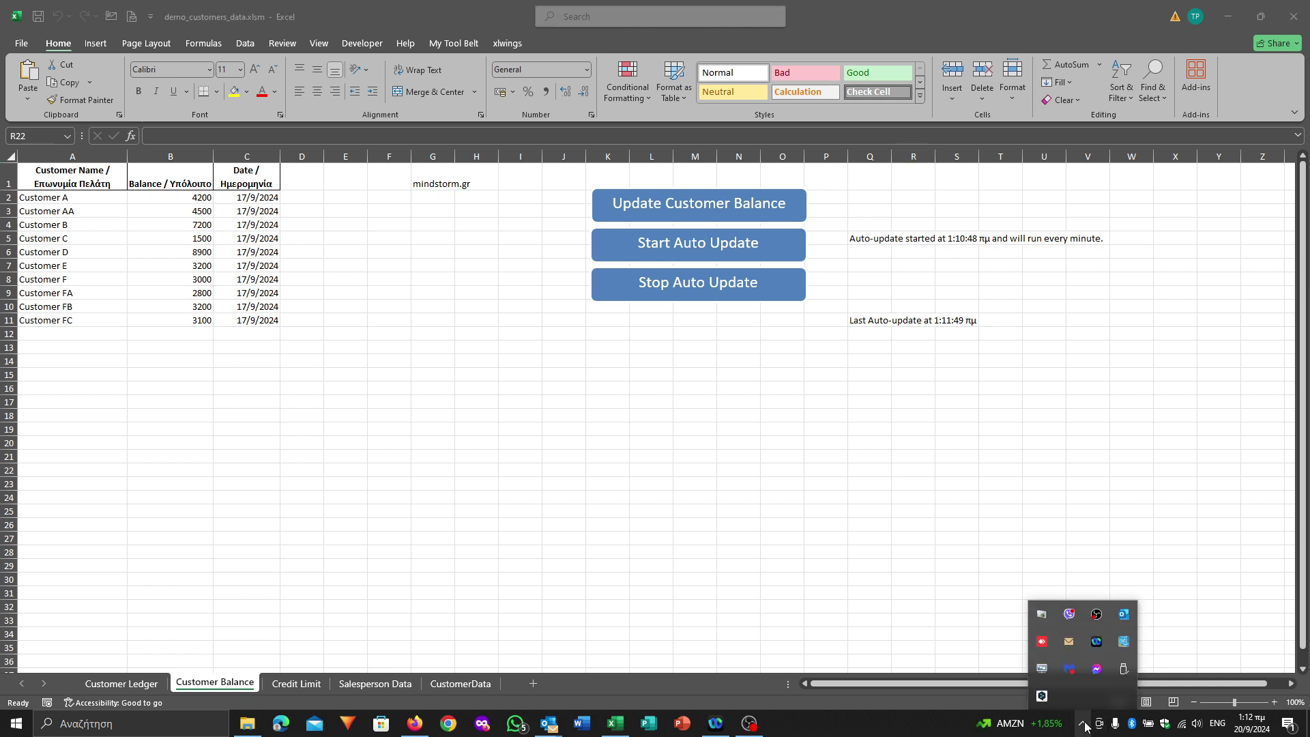
{"action": "right_click", "coordinate": [1101, 613]}
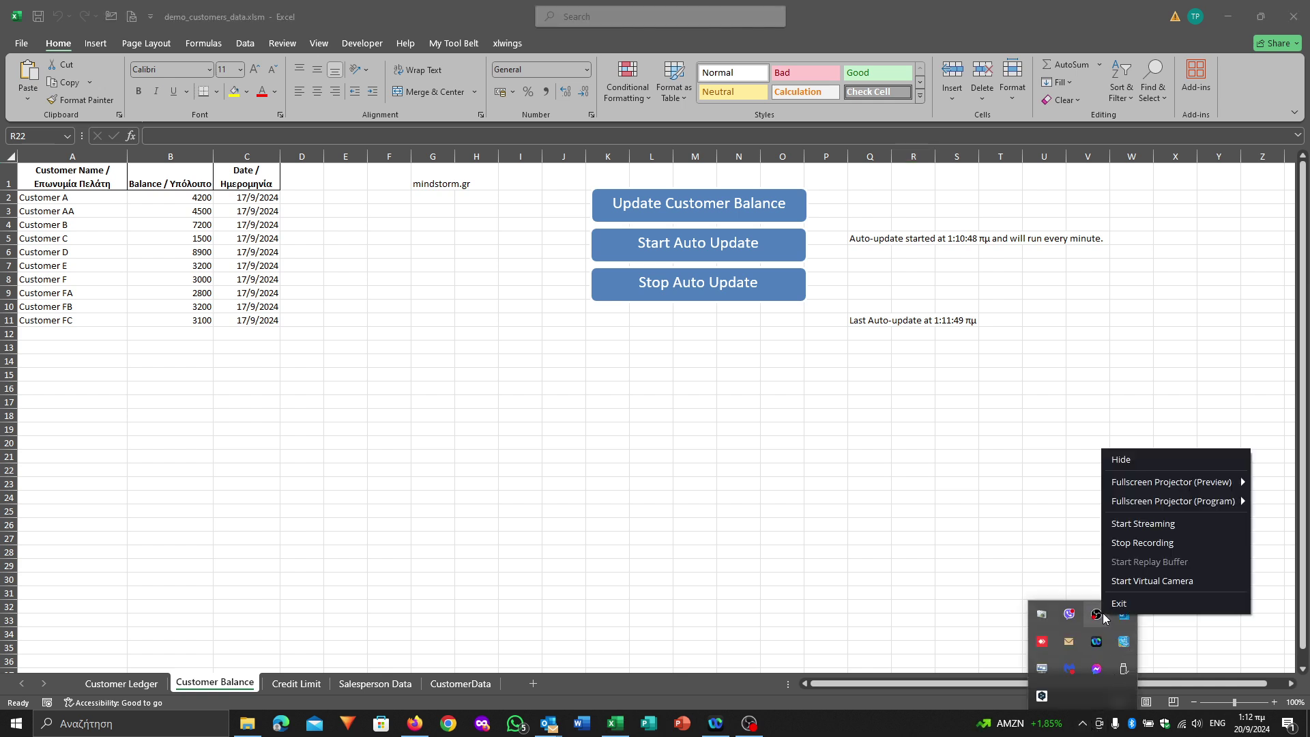